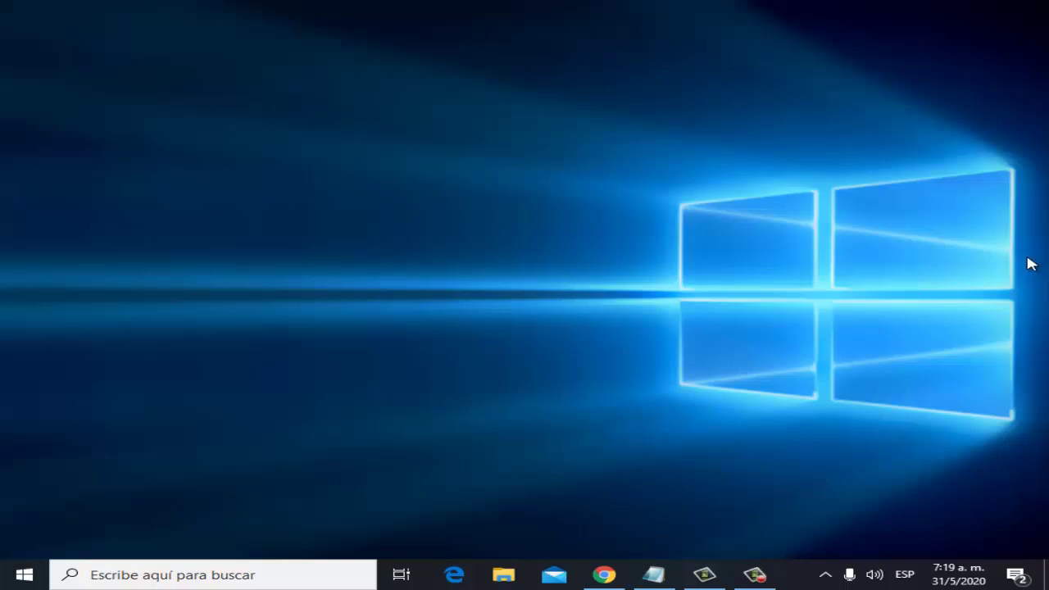
Step: Find cmd through Windows search, run Símbolo del sistema as administrator and maximize its window
left_click(149, 576)
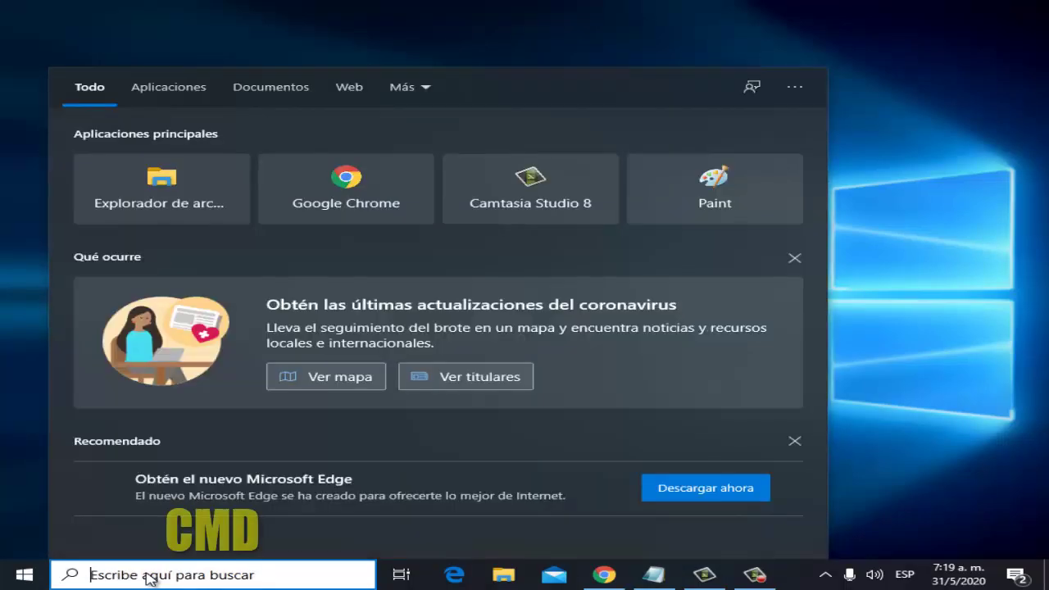
type("cmd")
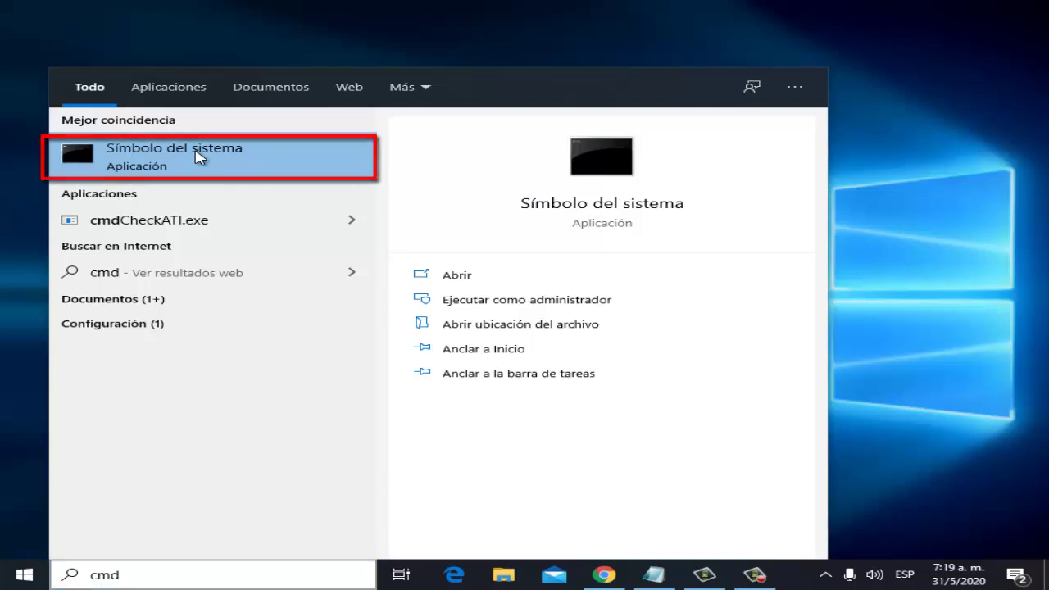
right_click(197, 158)
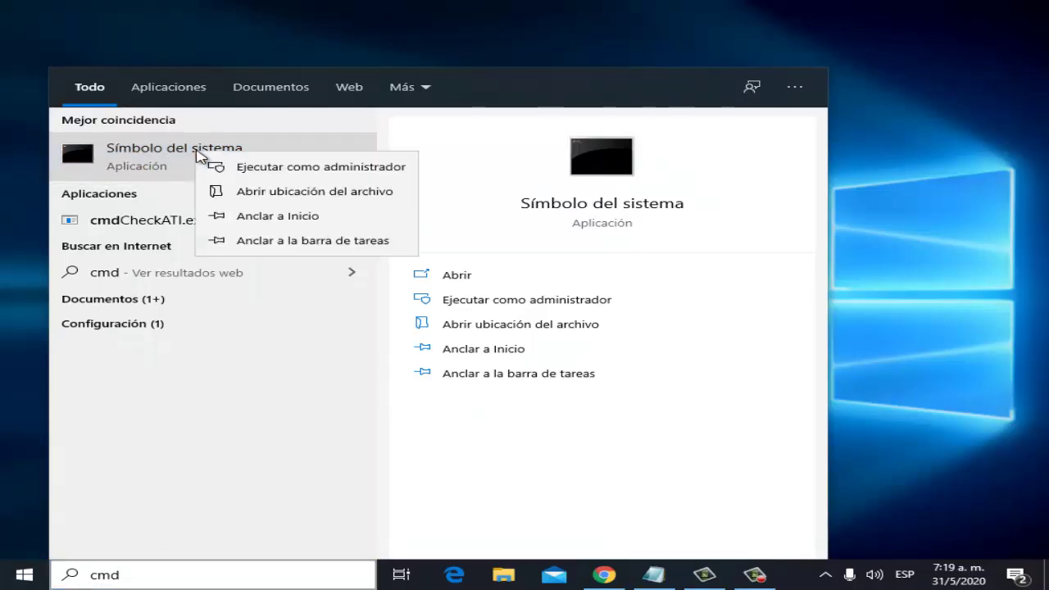
left_click(252, 168)
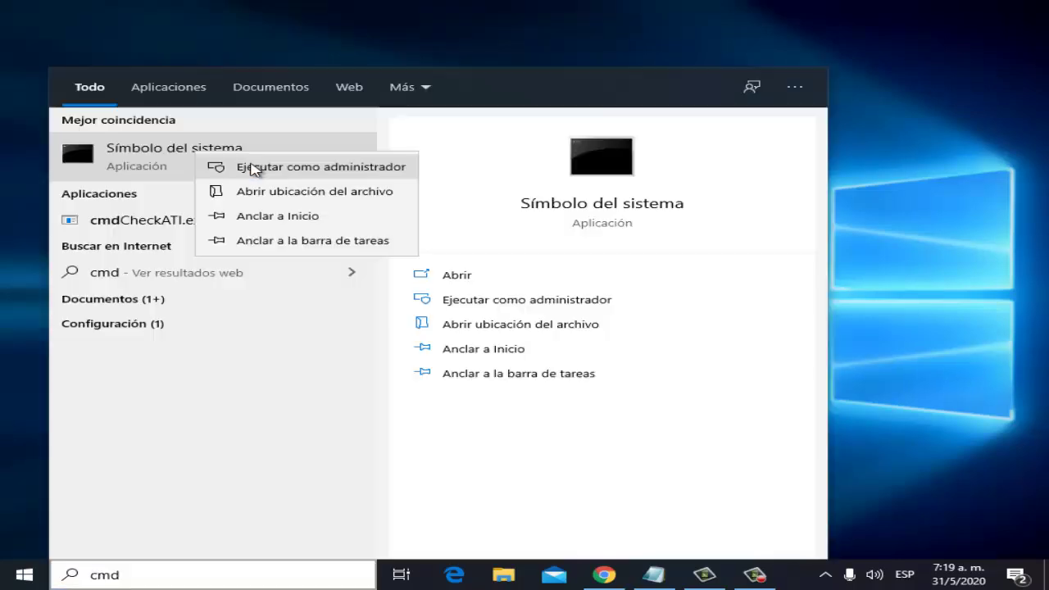
left_click(253, 170)
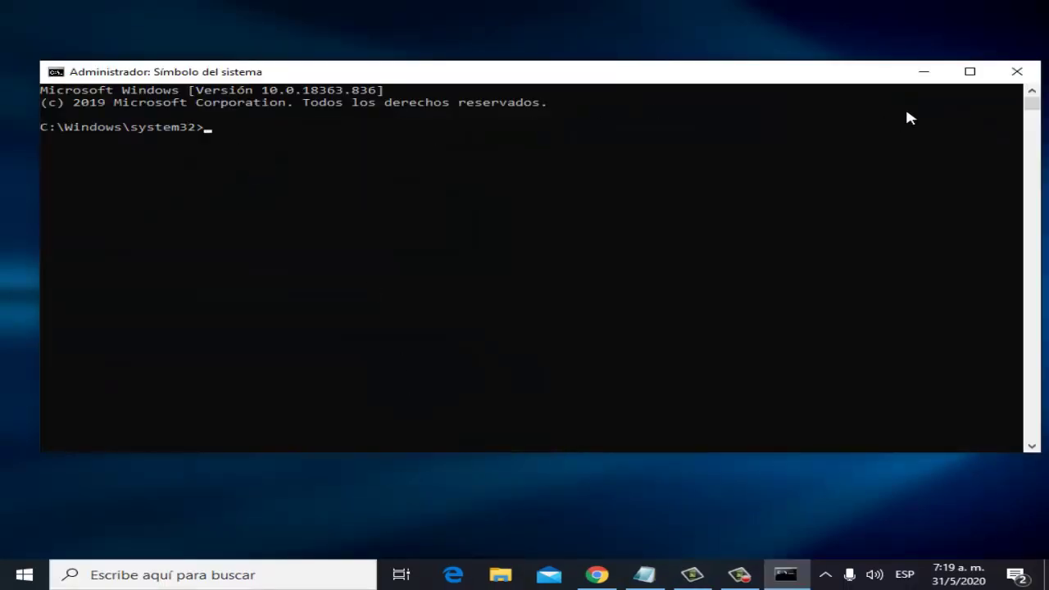
left_click(974, 71)
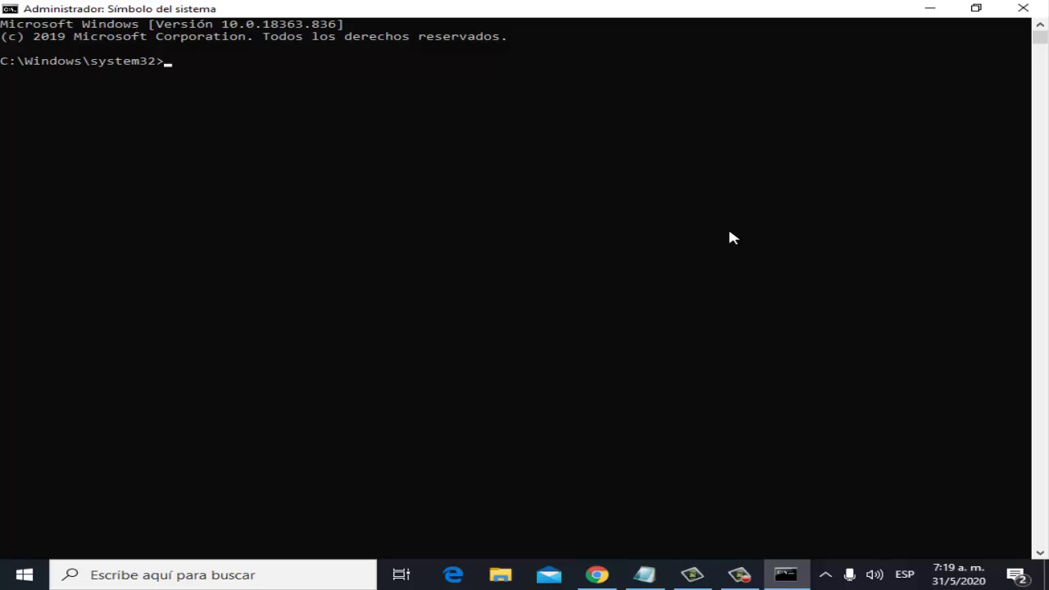
Step: Copy the line "Net stop wuauserv" from the open Notepad file and paste it at the administrator command prompt
left_click(646, 574)
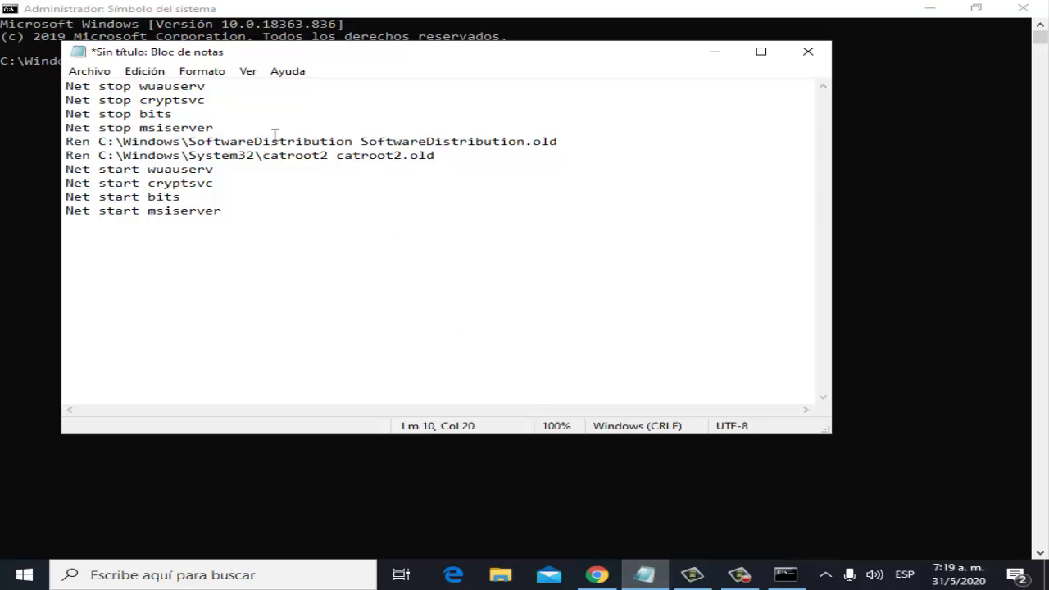
left_click_drag(214, 86, 66, 89)
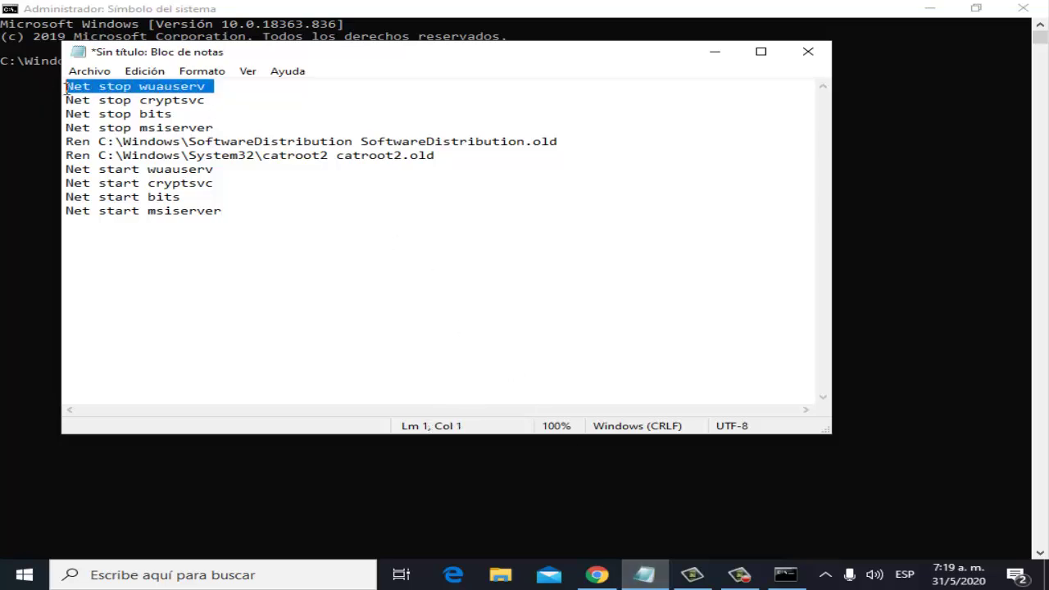
right_click(115, 88)
left_click(183, 131)
left_click(713, 53)
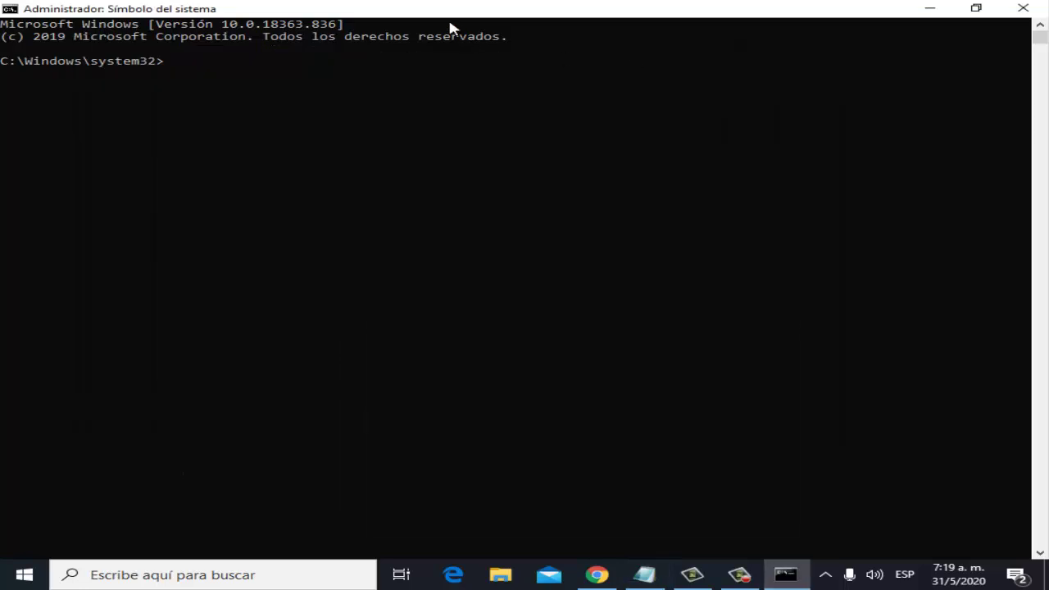
right_click(377, 13)
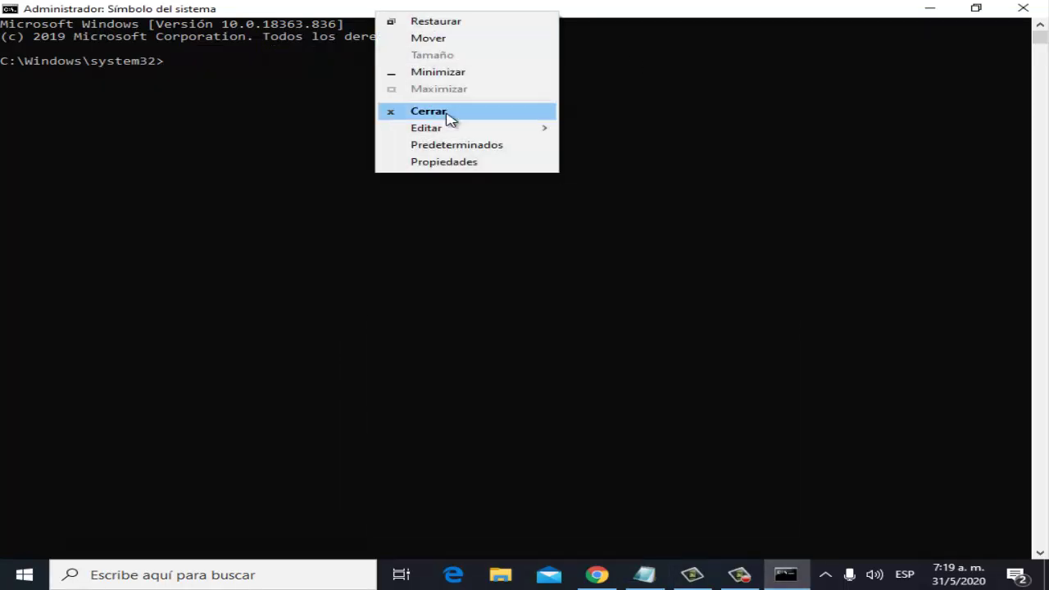
mouse_move(452, 131)
left_click(629, 170)
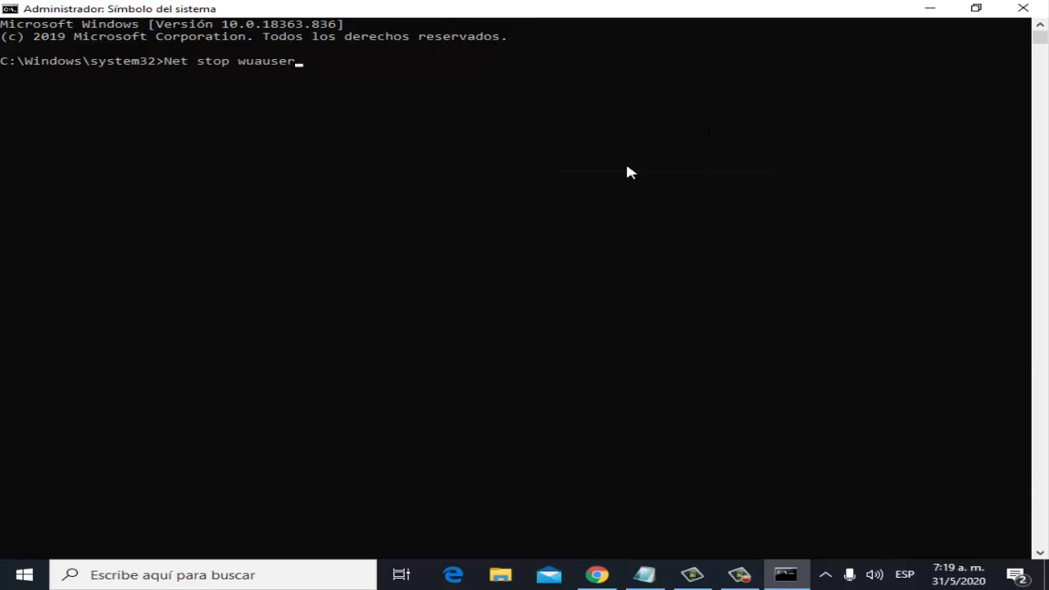
Step: Erase the pasted "Net stop wuauserv" command from the prompt without running it
key("BackSpace")
key("BackSpace")
key("BackSpace")
key("BackSpace")
key("BackSpace")
key("BackSpace")
key("BackSpace")
key("BackSpace")
key("BackSpace")
key("BackSpace")
key("BackSpace")
key("BackSpace")
key("BackSpace")
key("BackSpace")
key("BackSpace")
key("BackSpace")
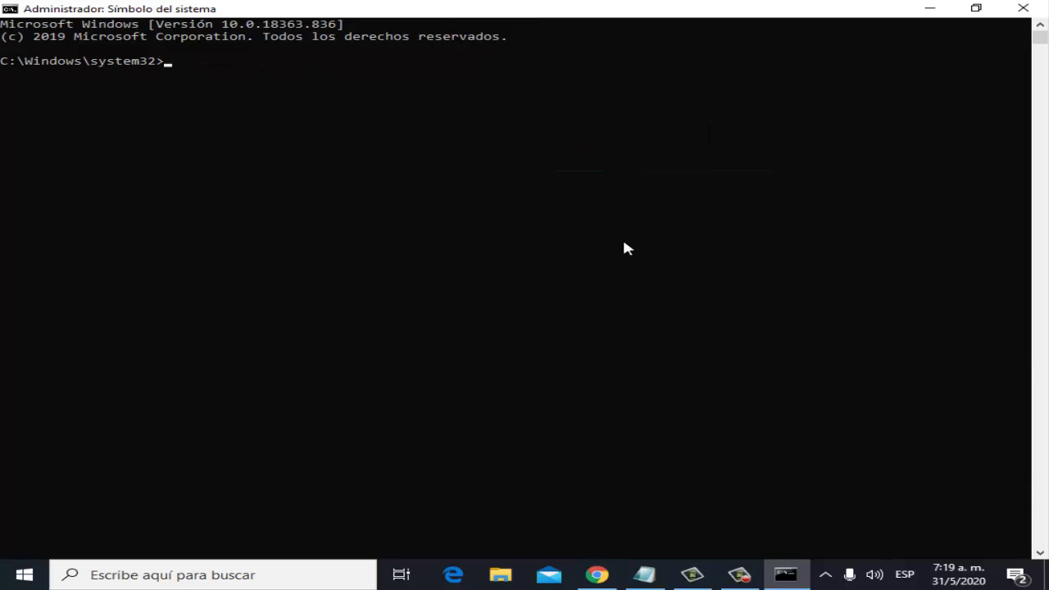
Step: Copy the line "Net stop cryptsvc" from the Notepad list and paste it at the command prompt
left_click(644, 574)
left_click_drag(207, 100, 5, 102)
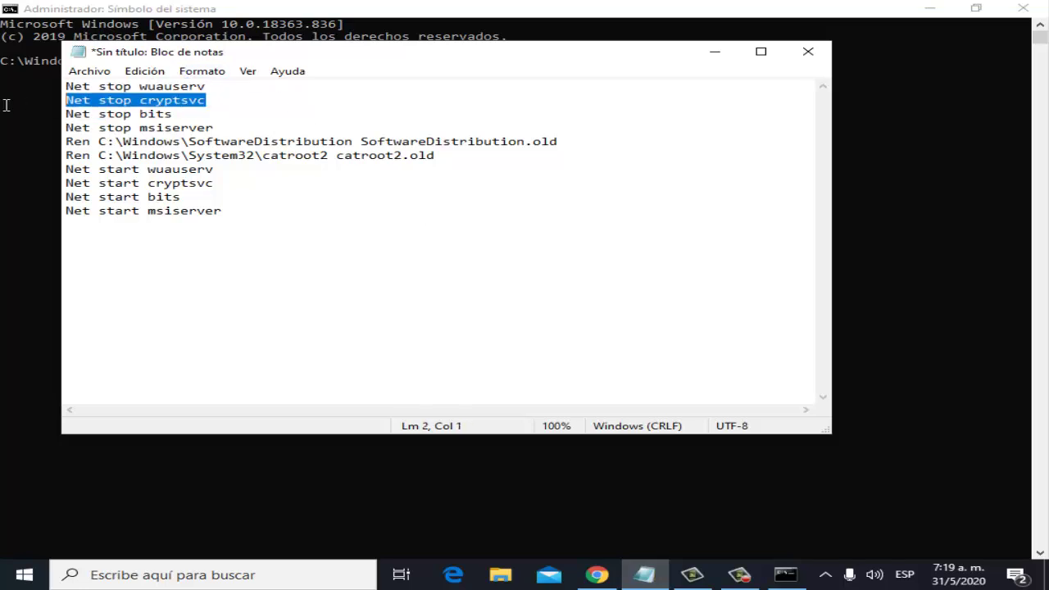
left_click(5, 102)
left_click(644, 574)
right_click(183, 99)
left_click(241, 147)
double_click(246, 141)
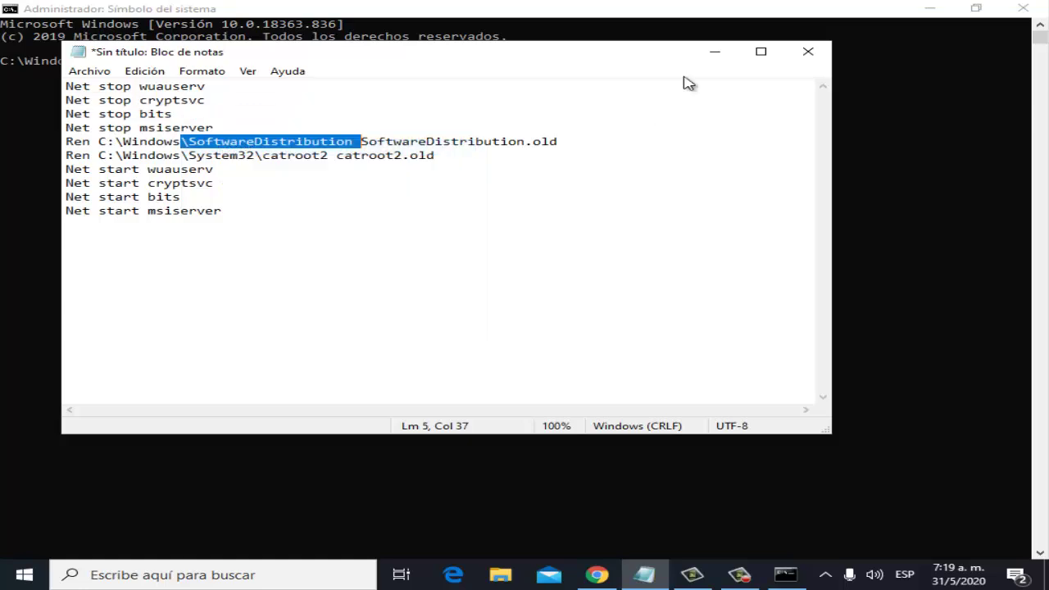
left_click(714, 52)
right_click(429, 7)
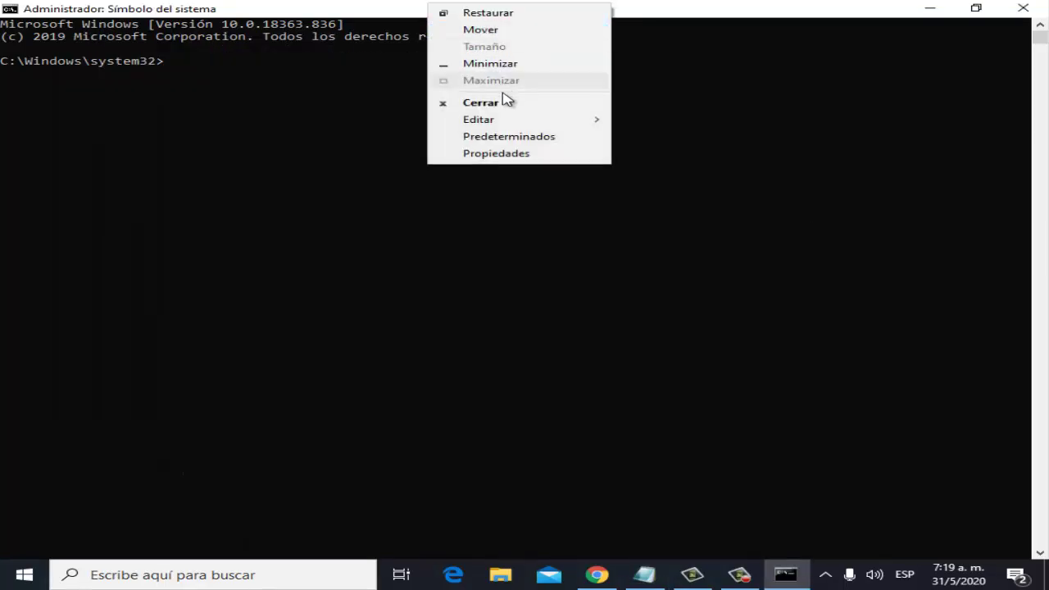
mouse_move(508, 121)
left_click(667, 157)
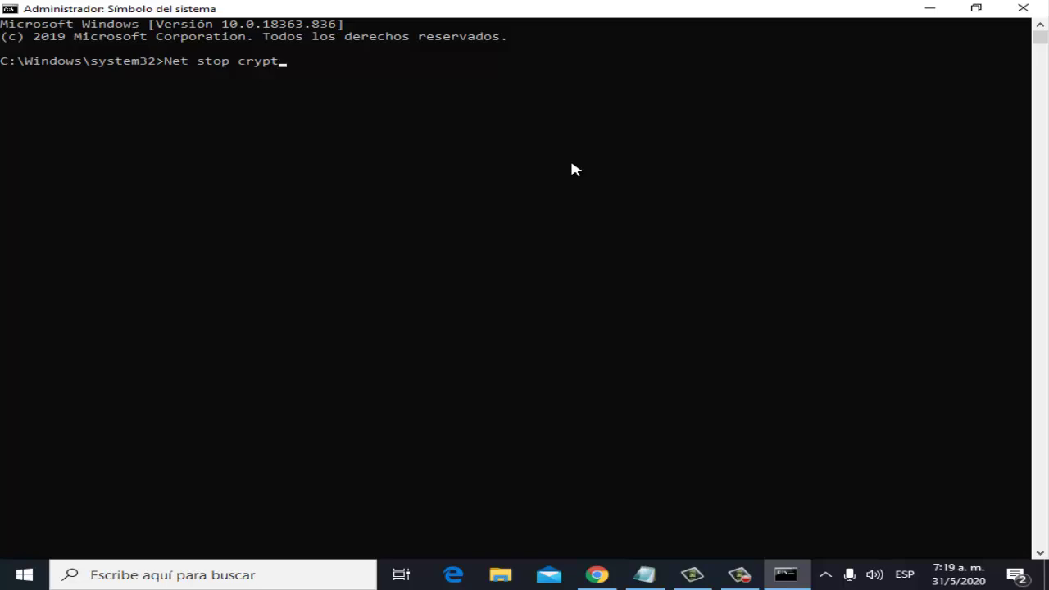
Step: Erase the unexecuted "Net stop cryptsvc" command from the prompt
key("BackSpace")
key("BackSpace")
key("BackSpace")
key("BackSpace")
key("BackSpace")
key("BackSpace")
key("BackSpace")
key("BackSpace")
key("BackSpace")
key("BackSpace")
key("BackSpace")
key("BackSpace")
key("BackSpace")
key("BackSpace")
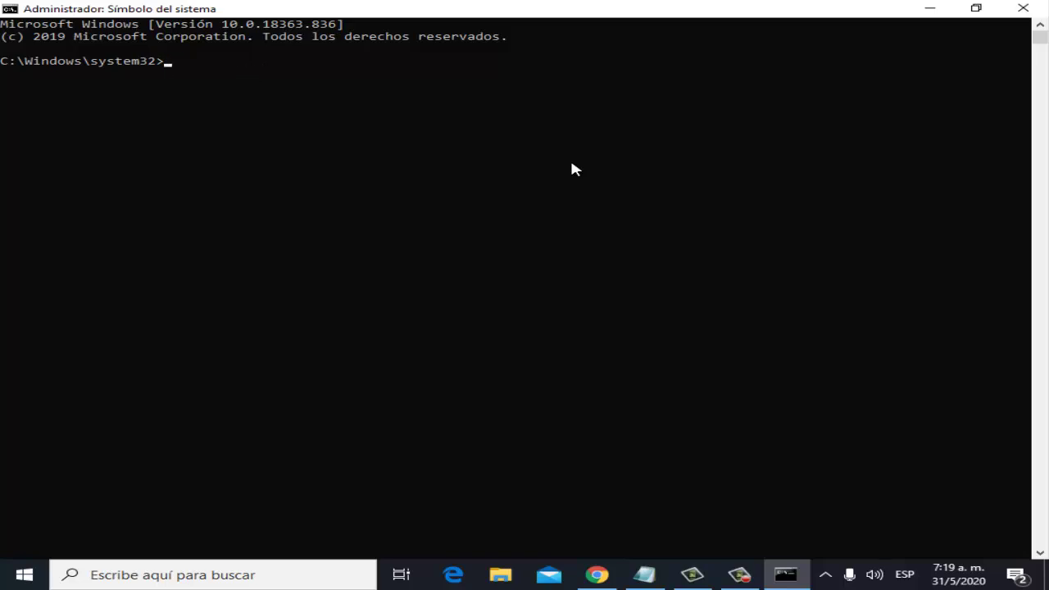
Step: Review the full list of Net stop, Ren and Net start commands in Notepad, and minimize it
left_click(644, 575)
left_click(298, 218)
left_click_drag(297, 218, 69, 81)
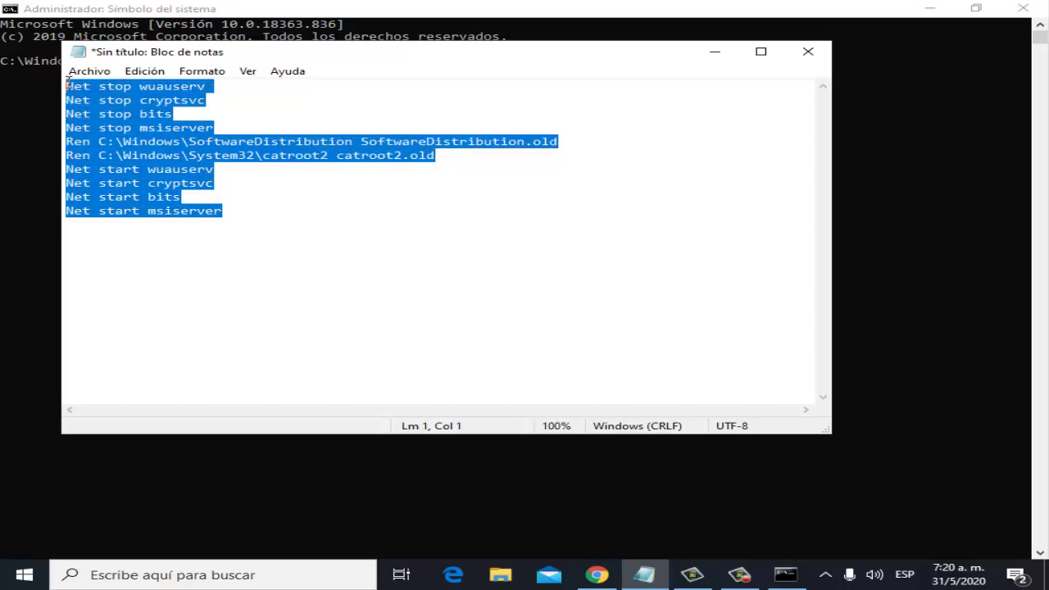
left_click(238, 218)
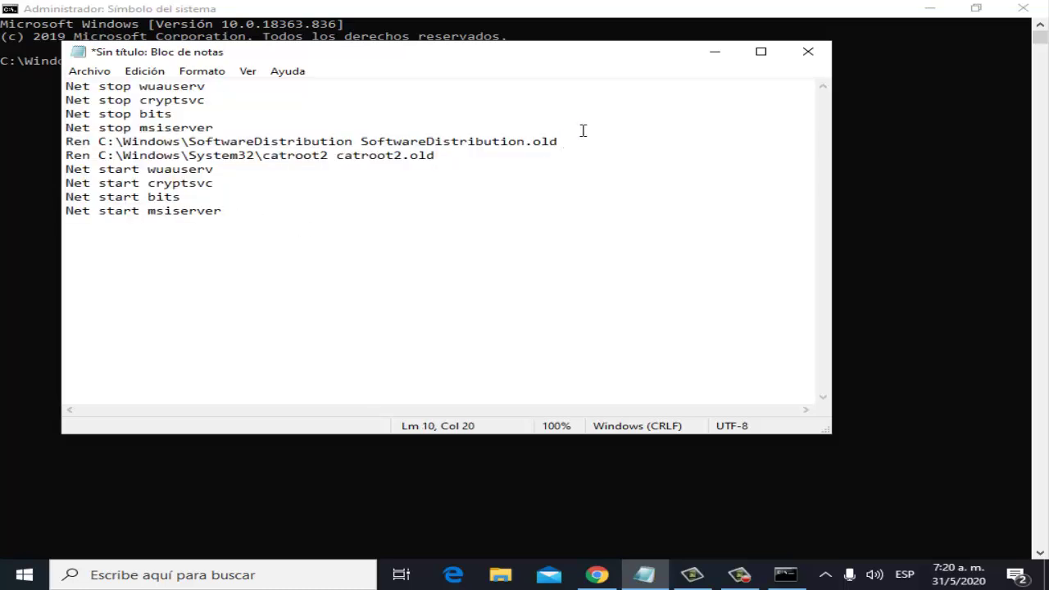
left_click(725, 51)
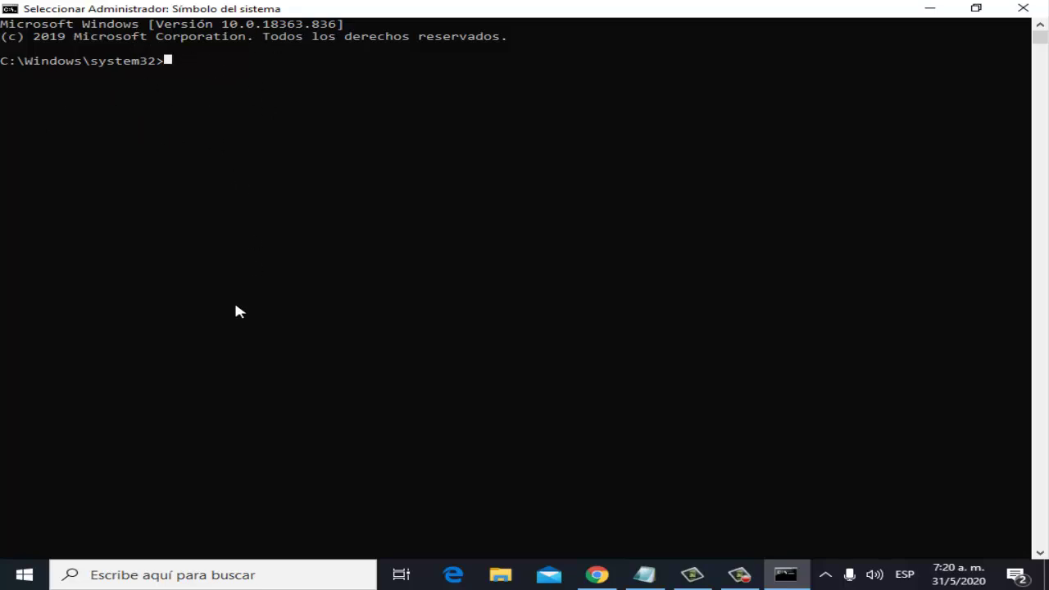
double_click(171, 63)
left_click(172, 64)
left_click(366, 160)
left_click(428, 282)
Step: Check the Notepad command list once more, minimize it and close the Command Prompt window
left_click(645, 574)
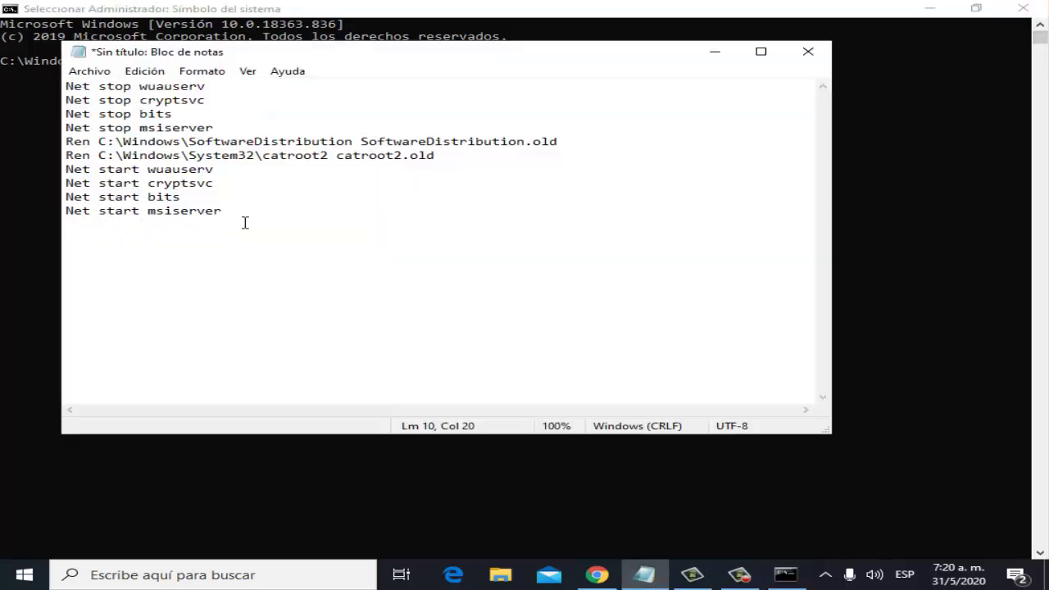
left_click(715, 51)
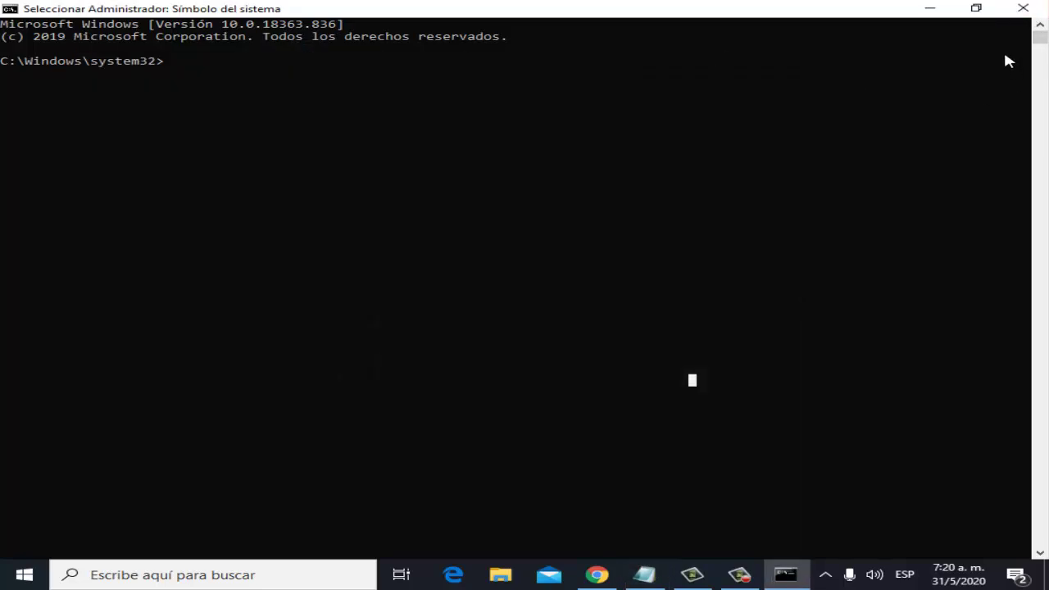
left_click(1023, 8)
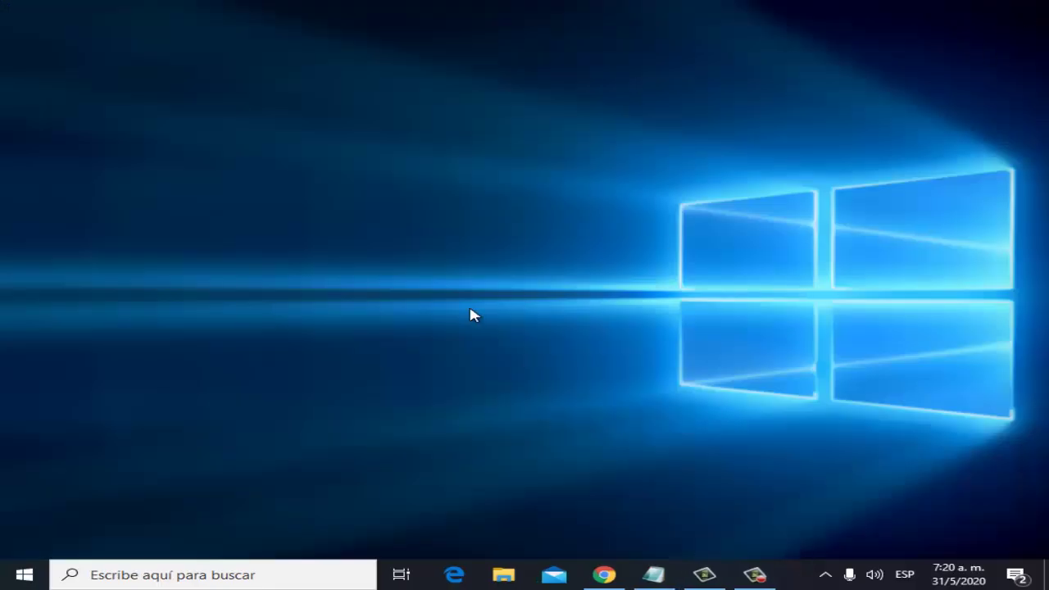
Step: Show the computer's power options with Reiniciar, and dismiss them without restarting
left_click(14, 578)
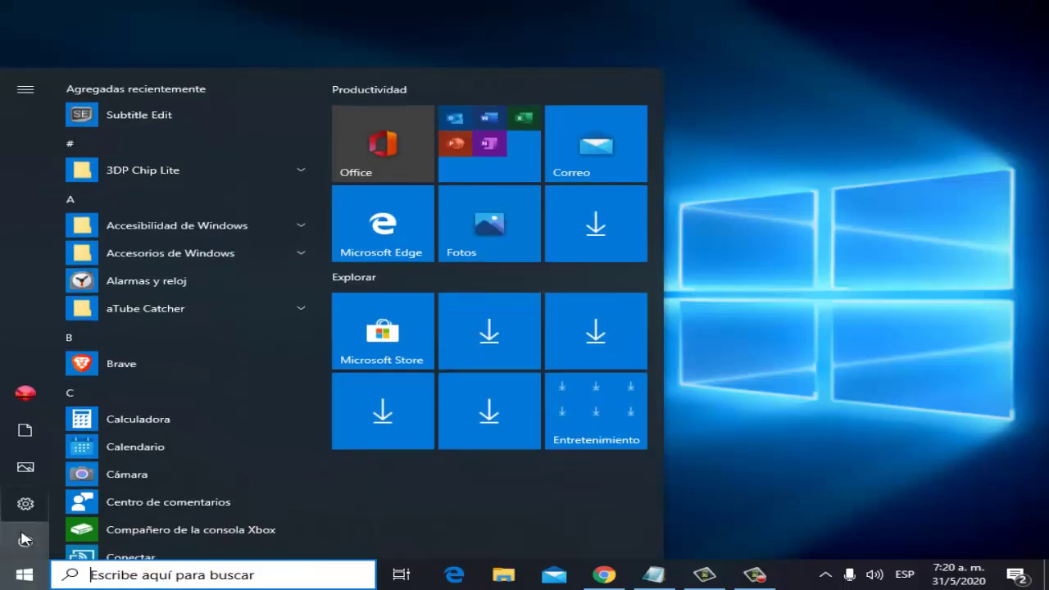
left_click(24, 540)
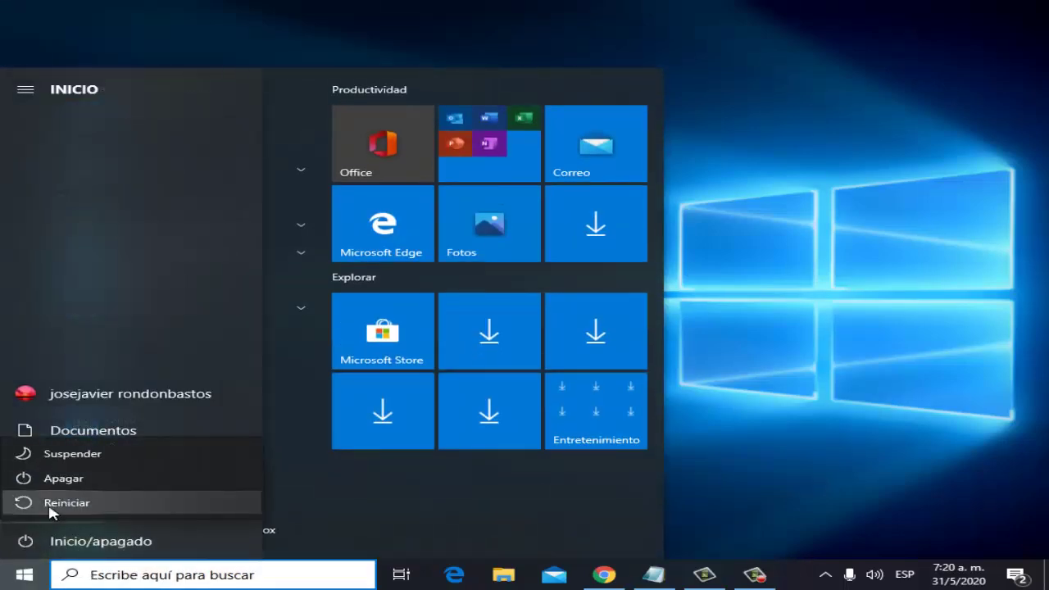
left_click(919, 255)
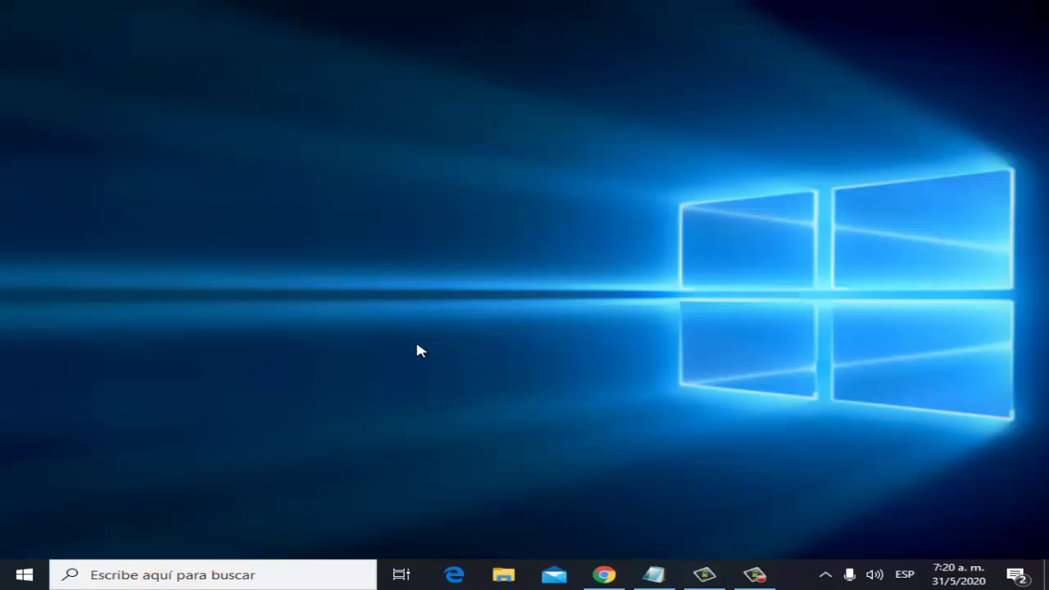
Step: Open the Actualización y seguridad section of Windows Settings
left_click(25, 574)
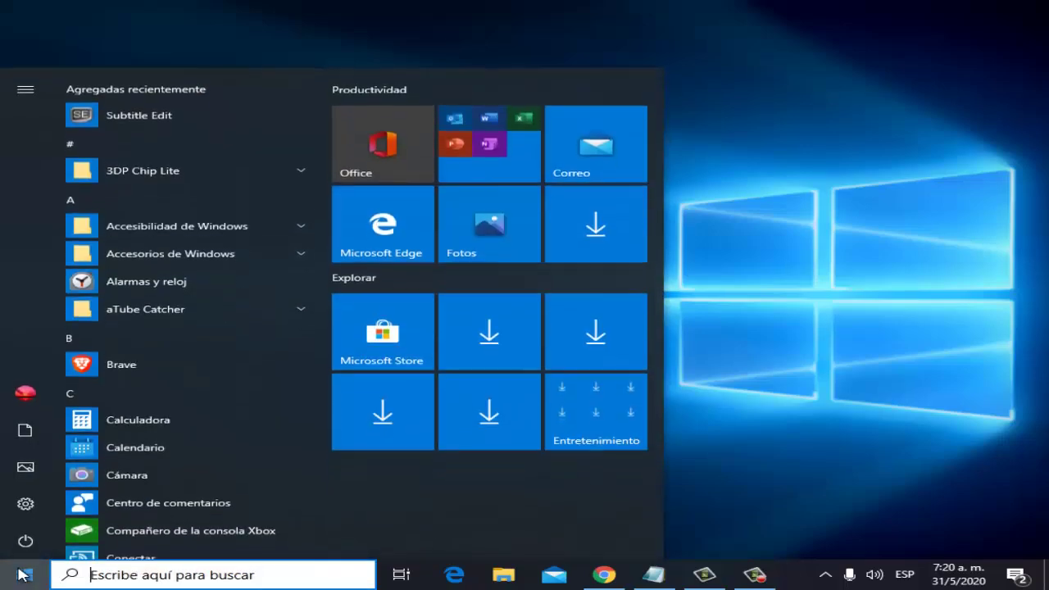
left_click(24, 503)
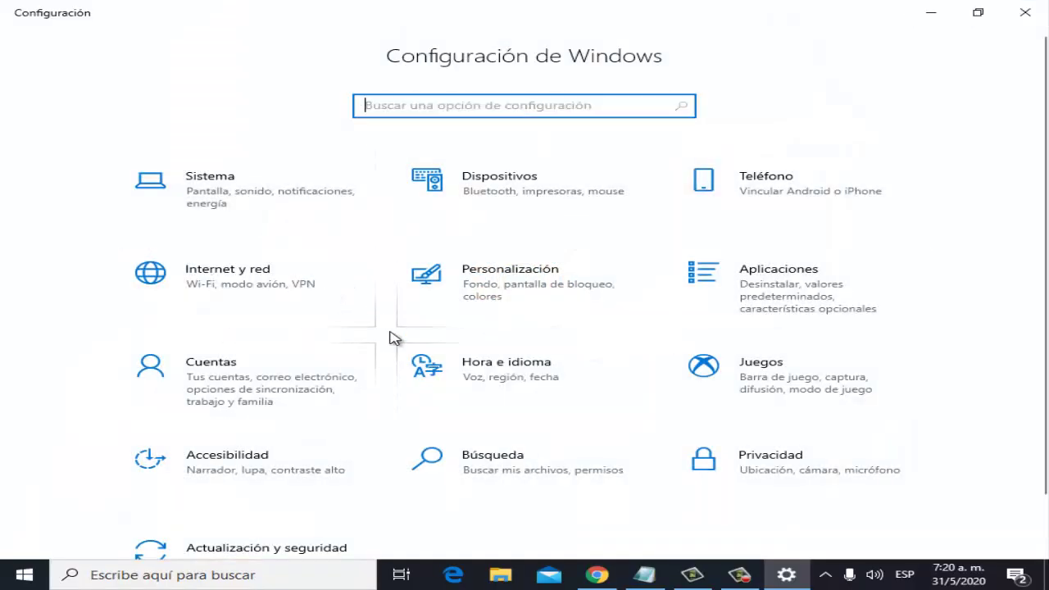
scroll(390, 340, "down", 1)
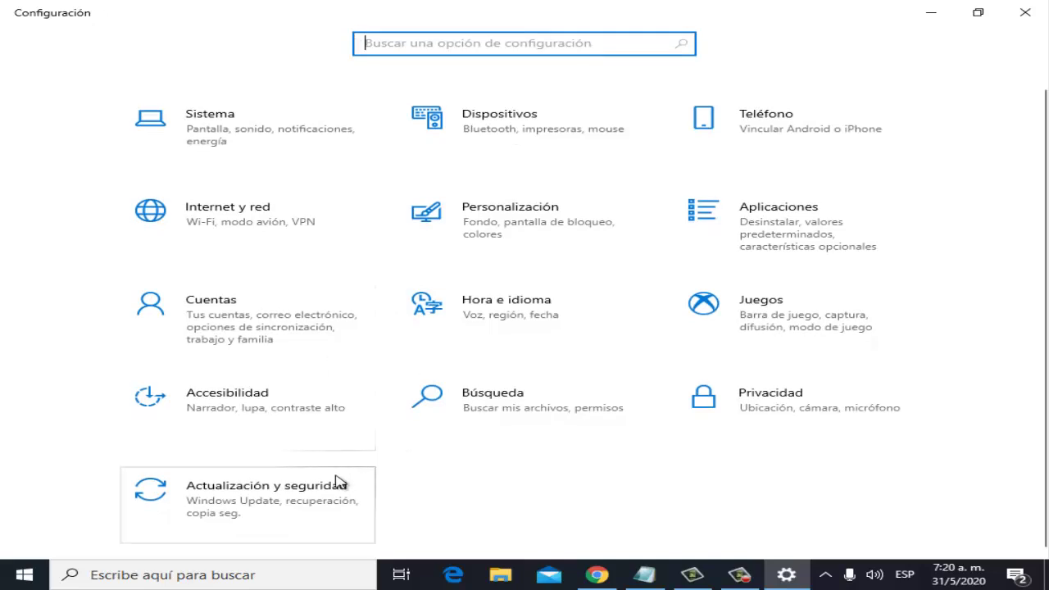
left_click(308, 510)
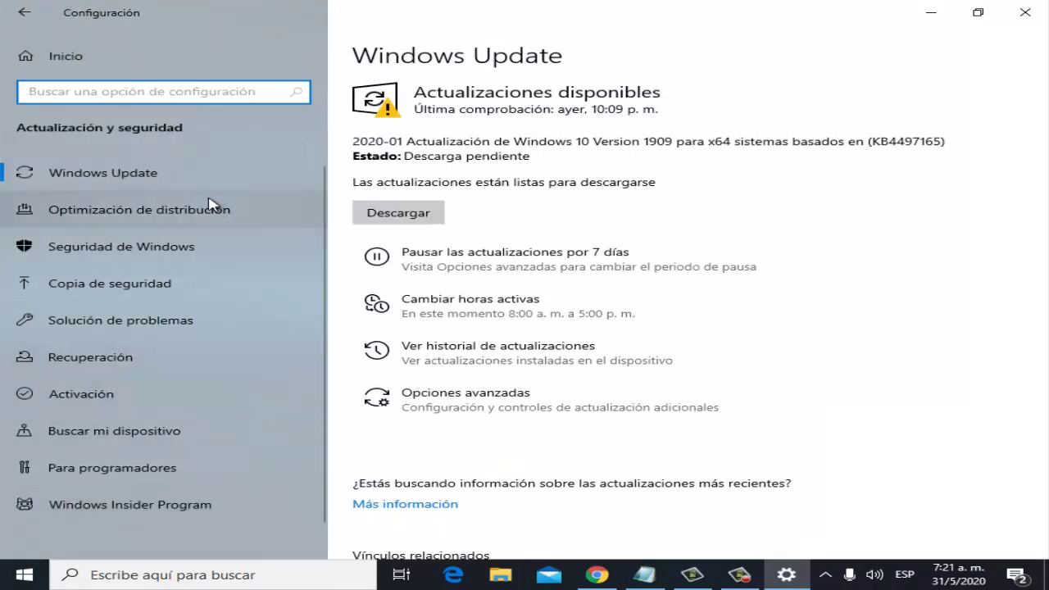
Step: Run the Windows Update troubleshooter from the Solución de problemas settings
left_click(151, 337)
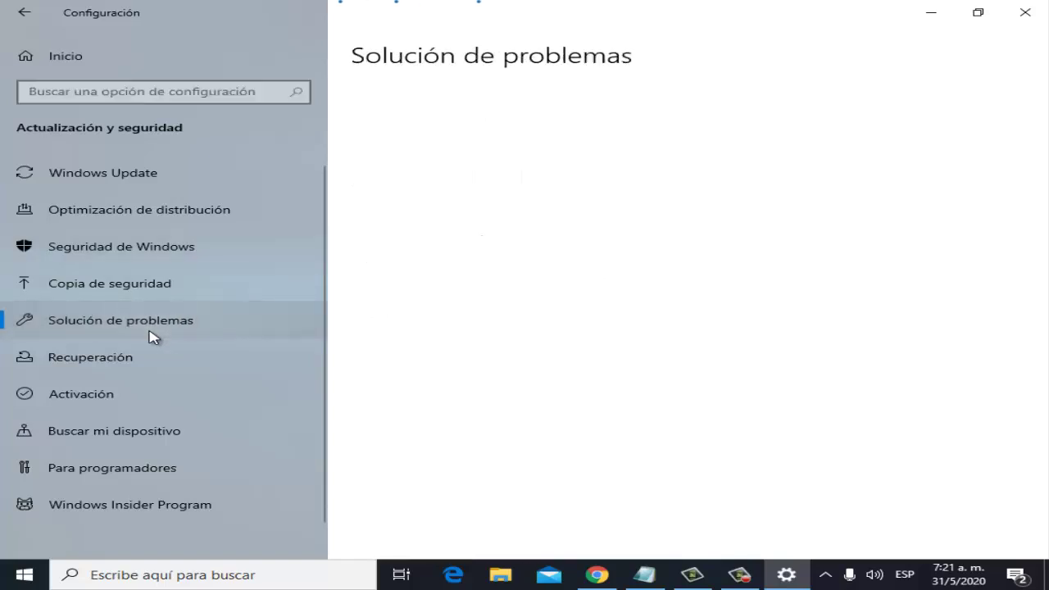
scroll(426, 276, "down", 3)
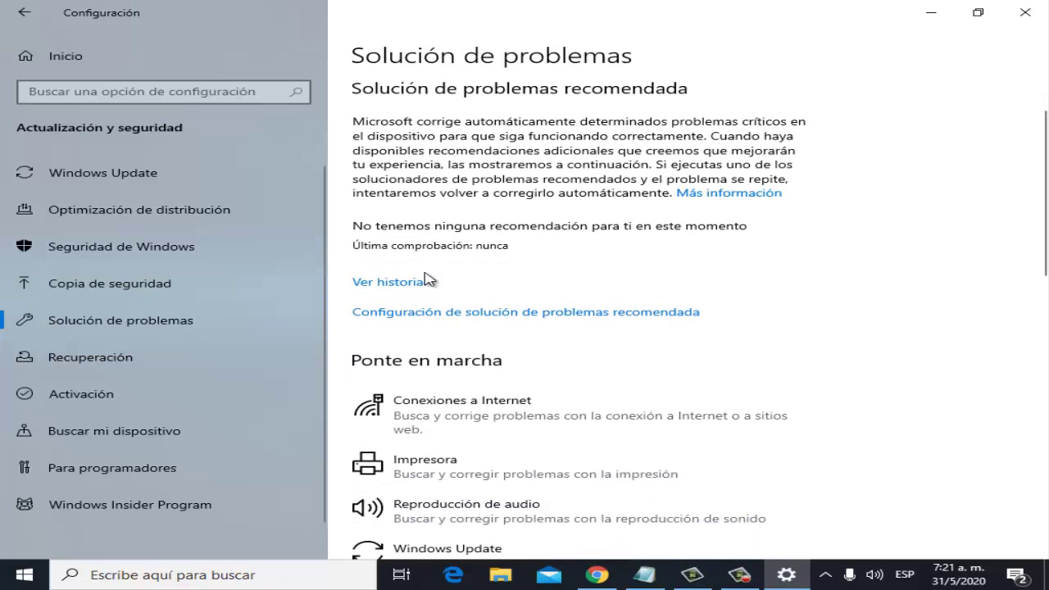
scroll(441, 258, "down", 3)
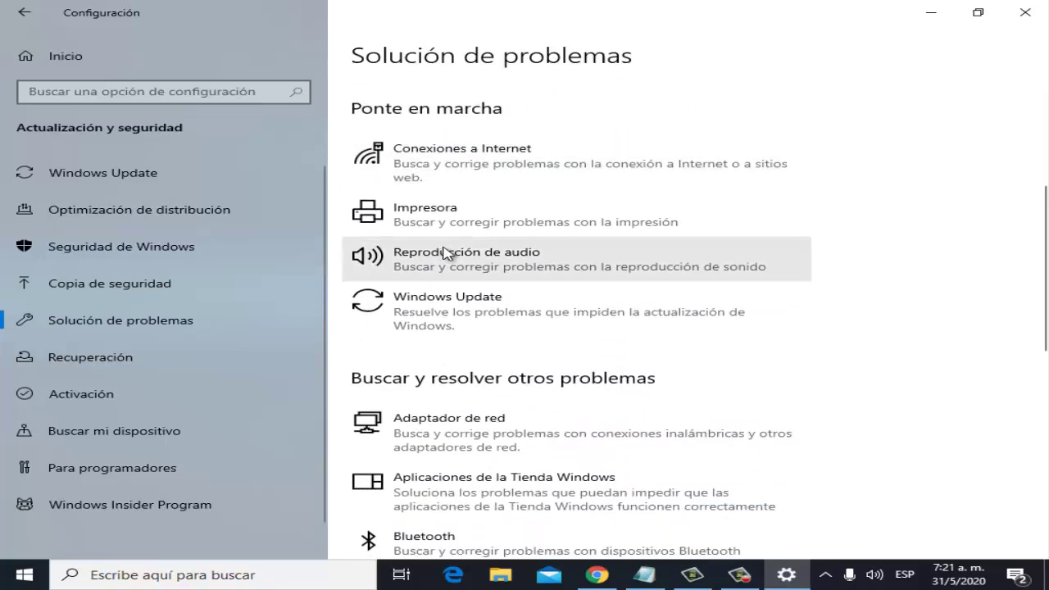
left_click(471, 329)
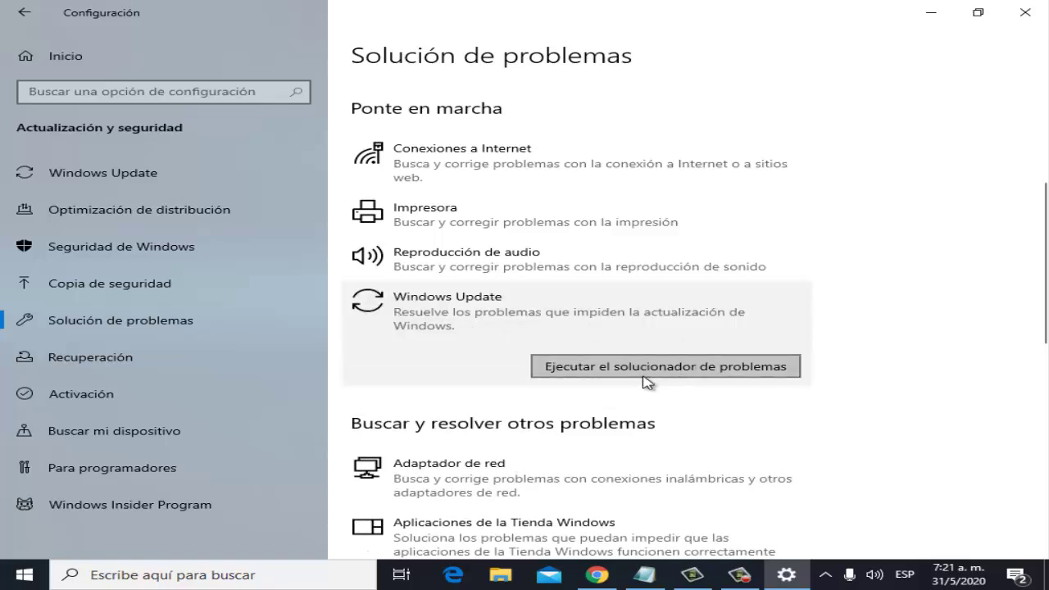
left_click(709, 375)
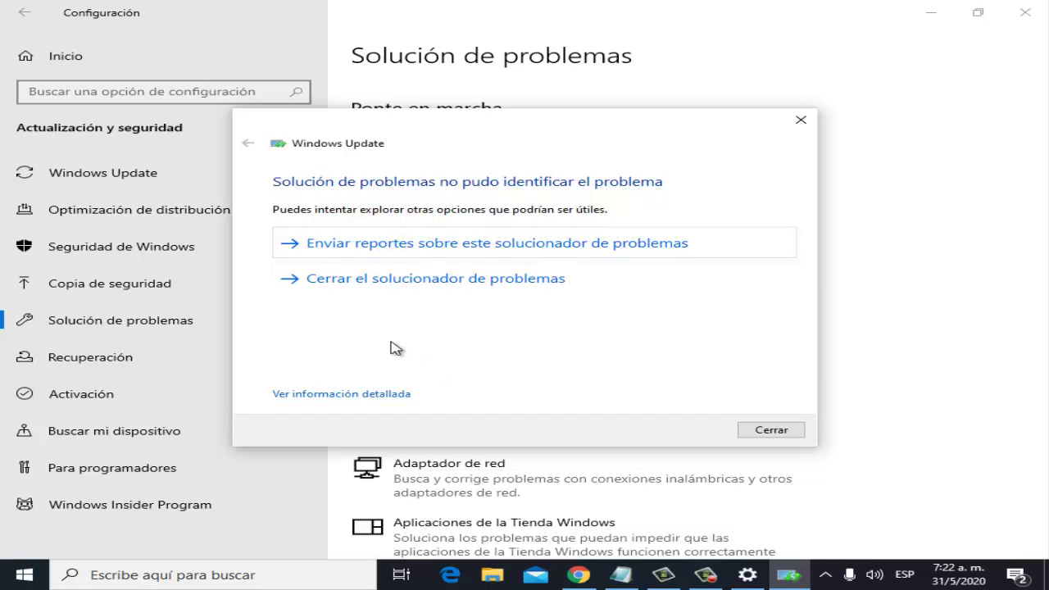
Step: Examine the troubleshooter's detailed report on the checked Windows Update problems and return to its result page
left_click(393, 395)
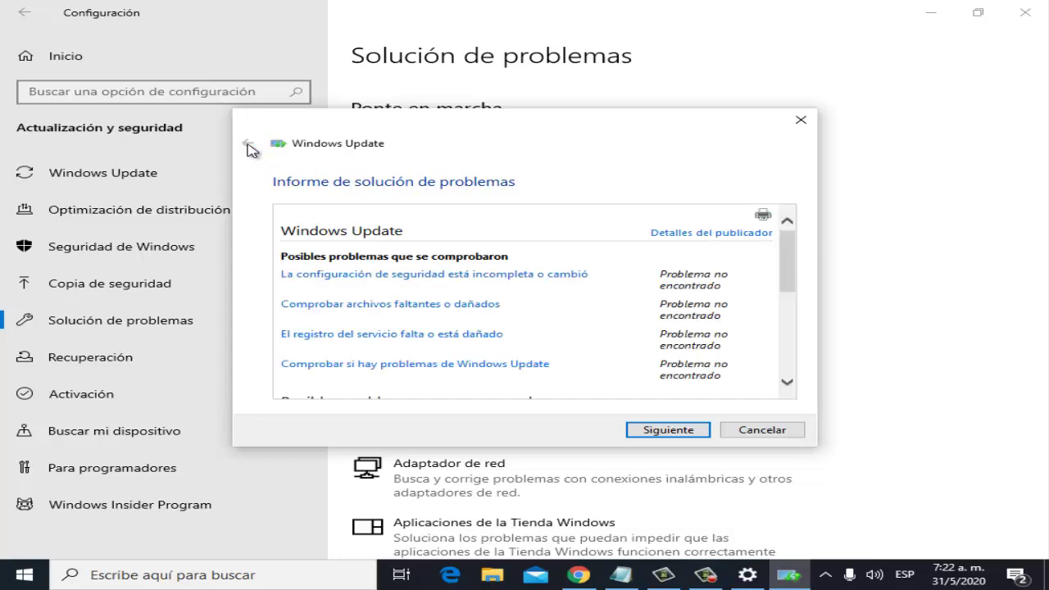
scroll(643, 342, "down", 2)
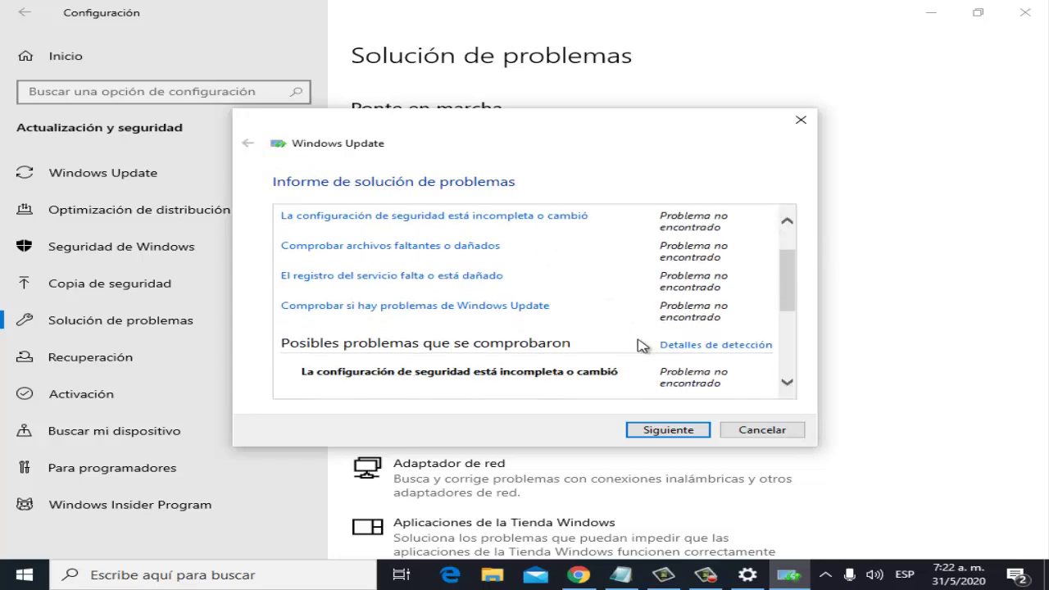
scroll(638, 345, "up", 2)
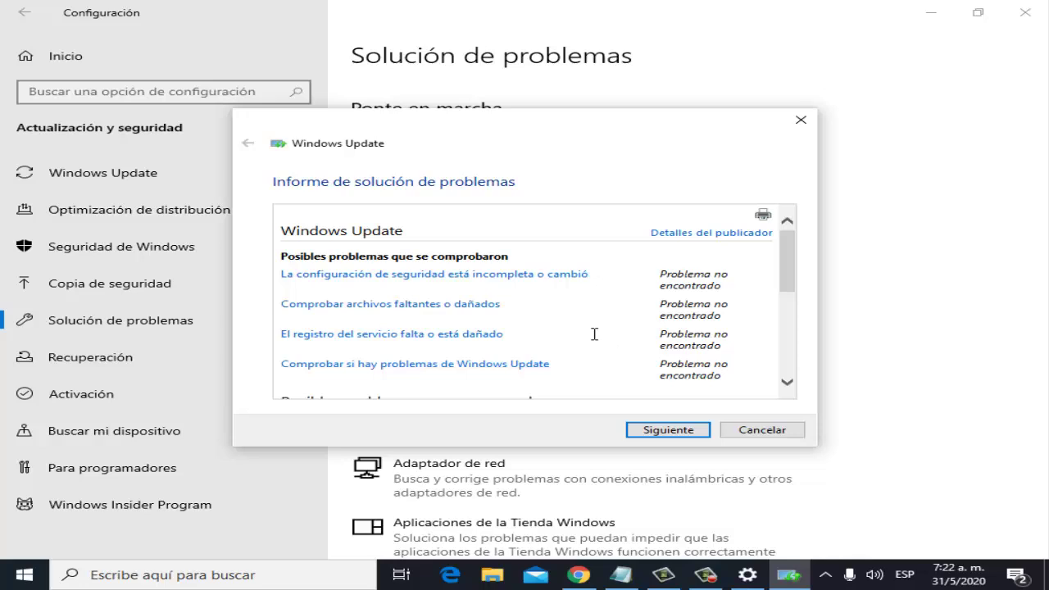
scroll(594, 334, "down", 1)
scroll(594, 334, "up", 1)
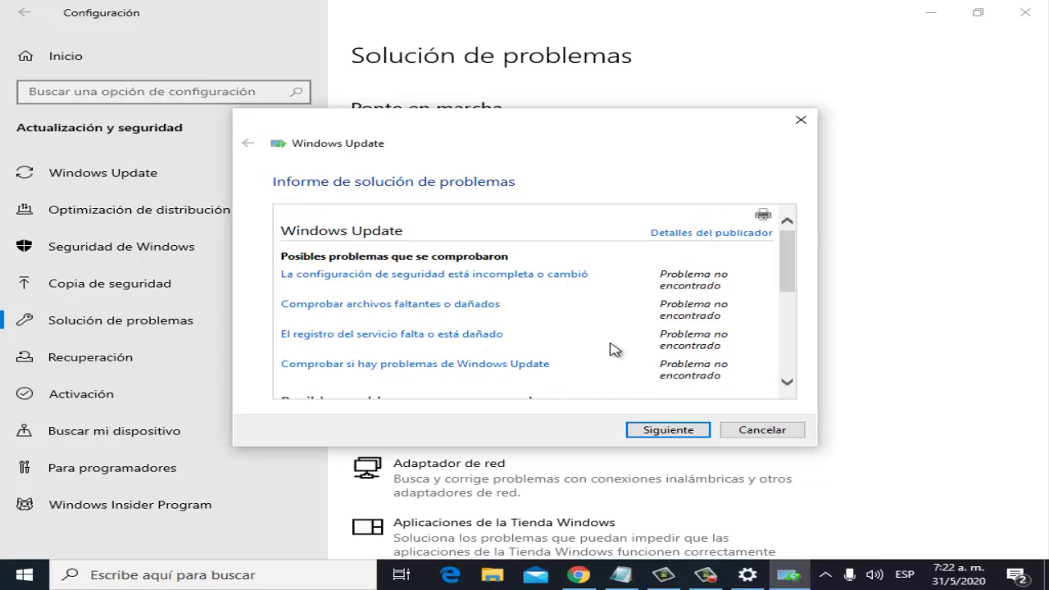
left_click(668, 428)
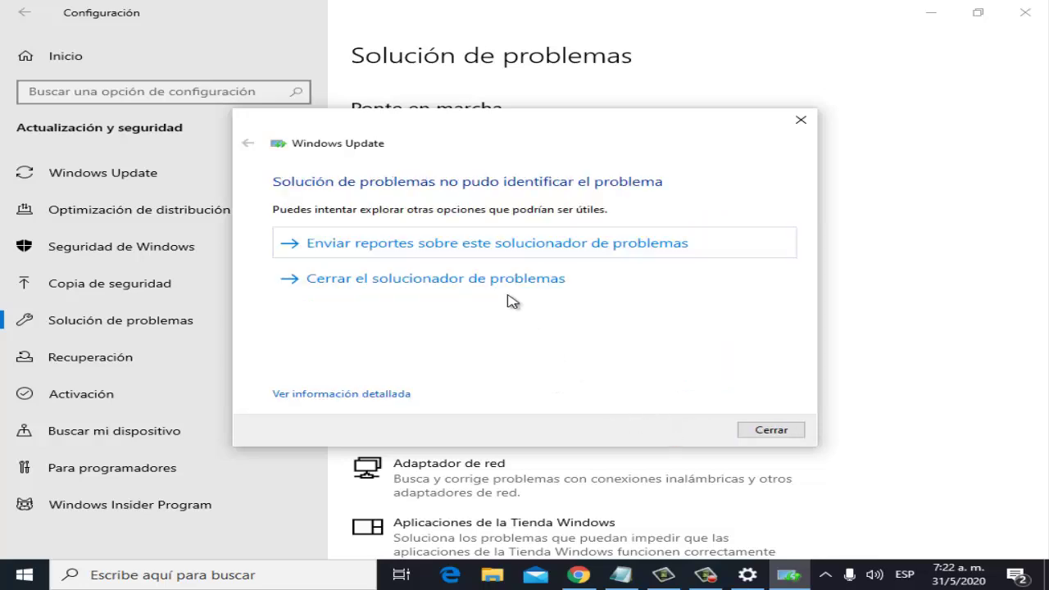